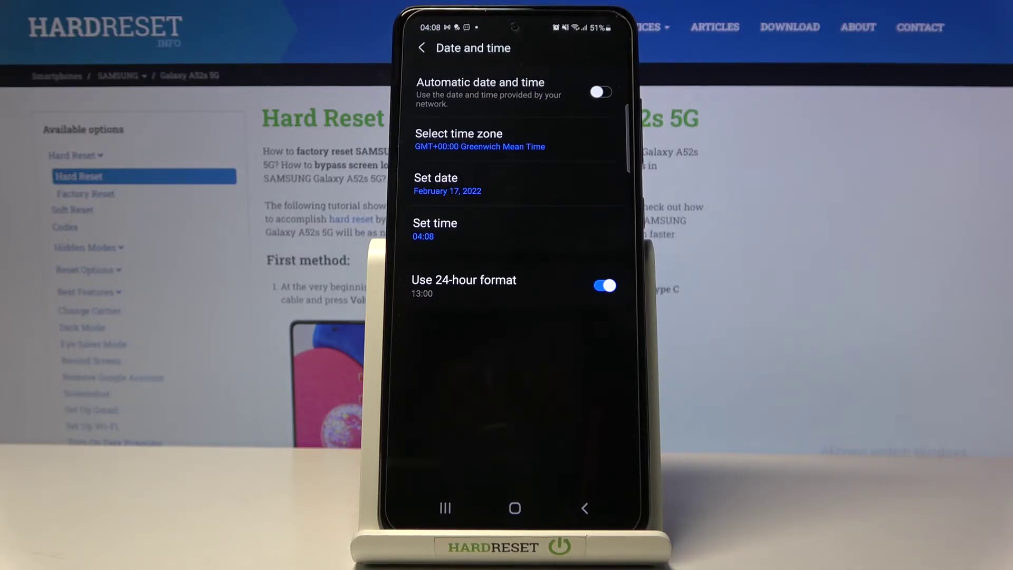
Toggle Use 24-hour format off, on and off again so the clock reads 4:08 AM.
click(605, 284)
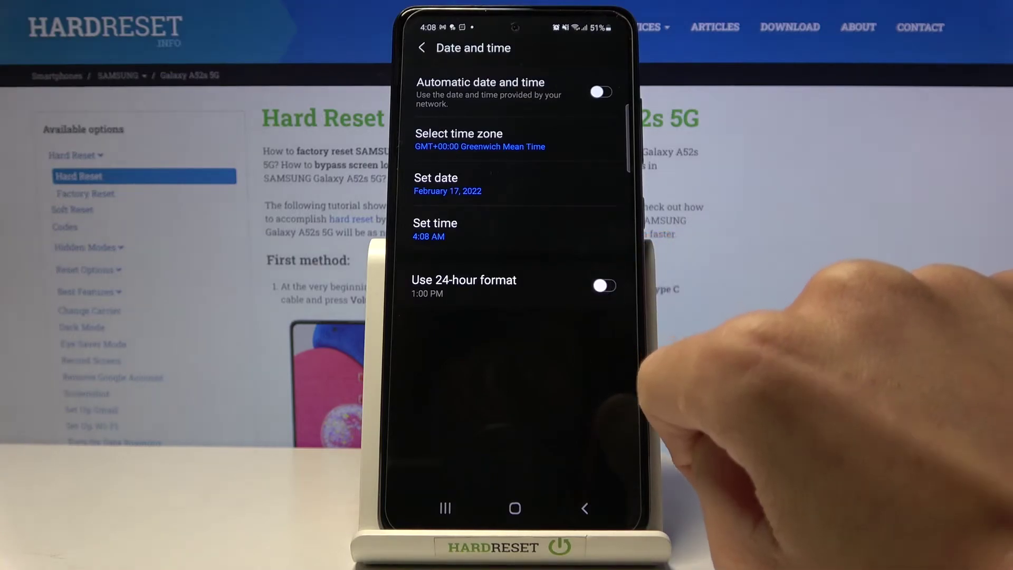
click(604, 285)
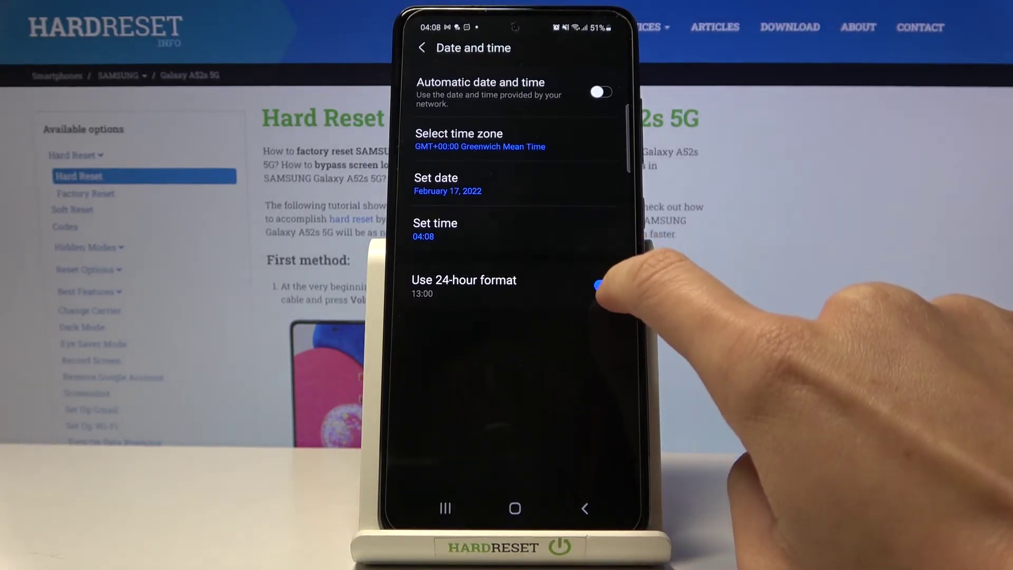
click(603, 285)
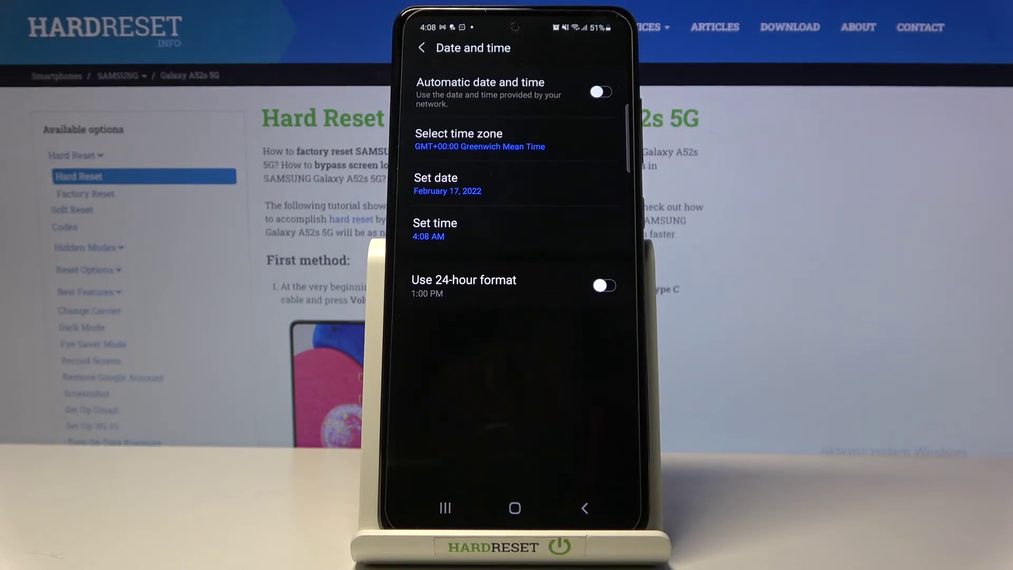
Turn the Automatic date and time toggle back on, keeping 12-hour format.
click(600, 92)
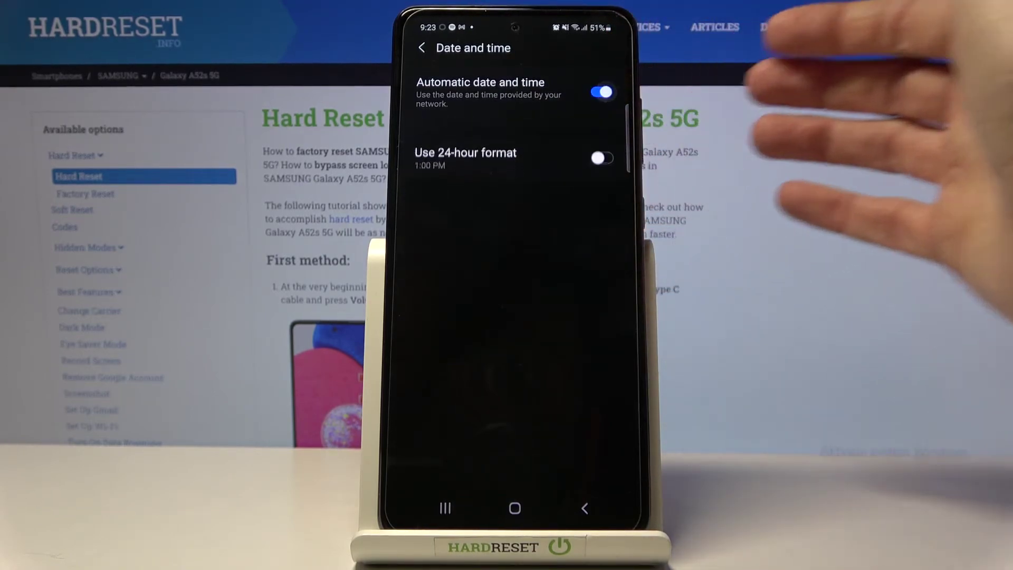